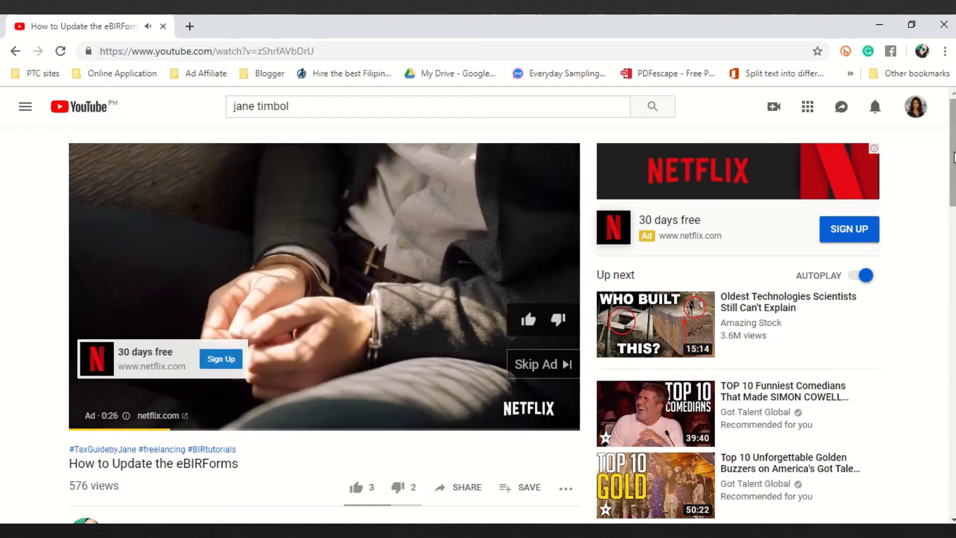
- Skip the ad, pause the tutorial, and open the description's bit.ly download link
click(521, 366)
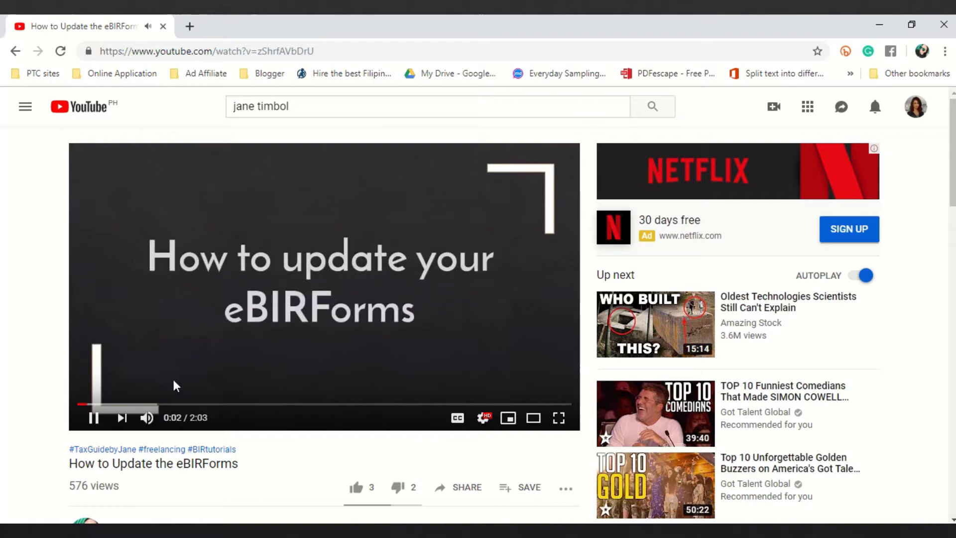
click(222, 217)
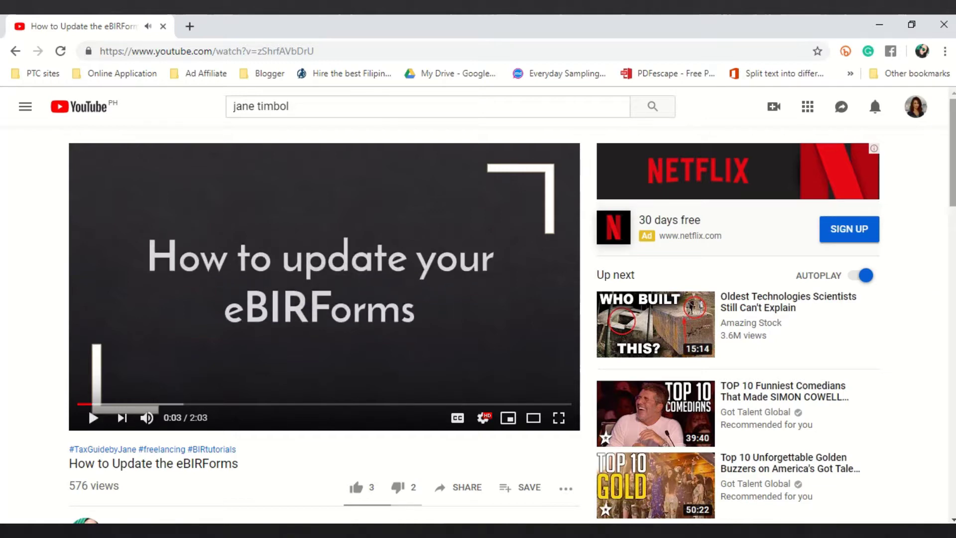
drag(952, 144, 951, 217)
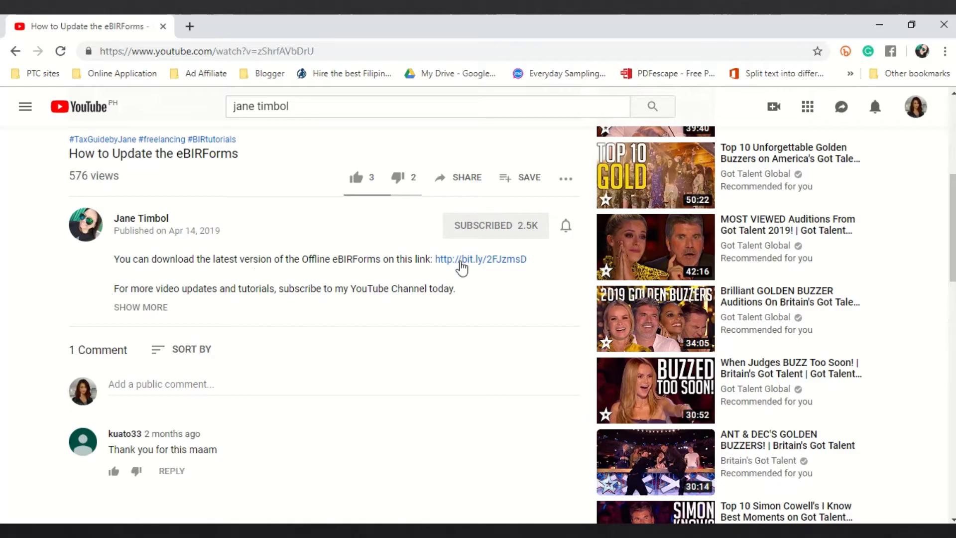
click(478, 259)
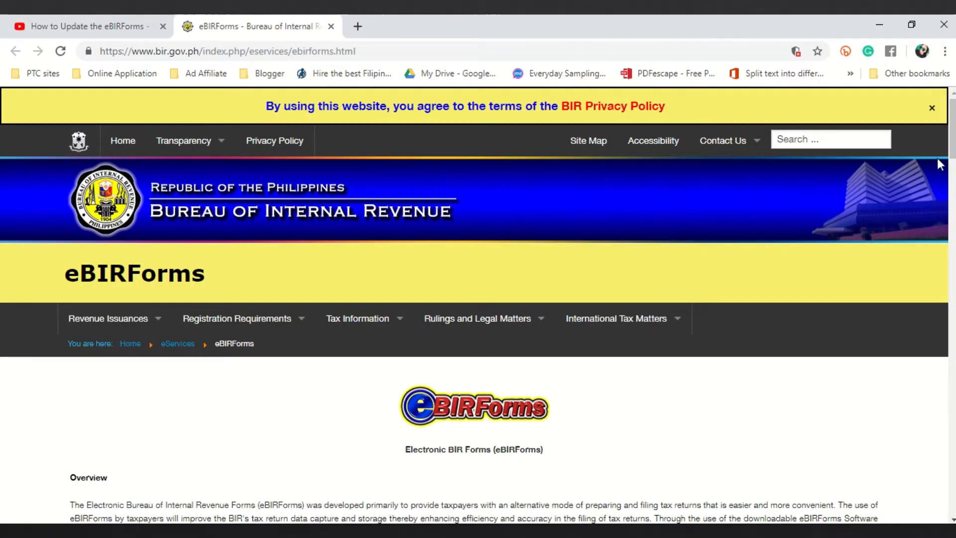
- Scroll the BIR page to the Offline eBIRForms Package v7.4.2 download, then bring File Explorer forward
drag(951, 150, 951, 200)
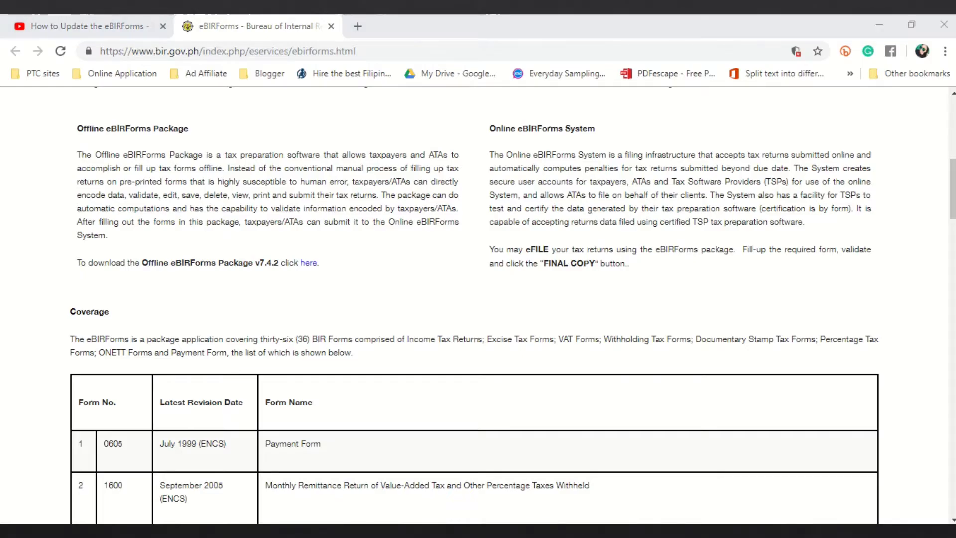
key(alt+Tab)
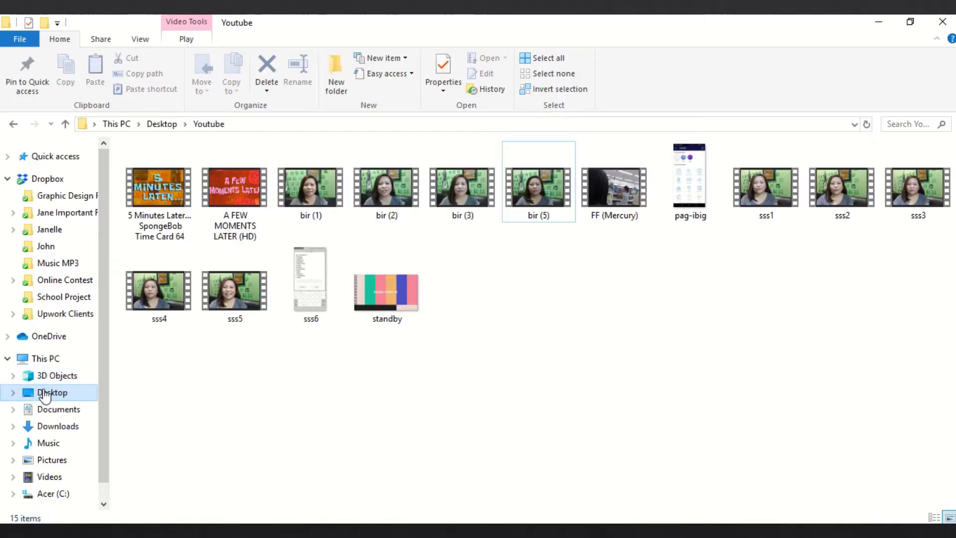
- Launch the eBIRForms shortcut from the Desktop folder
click(44, 393)
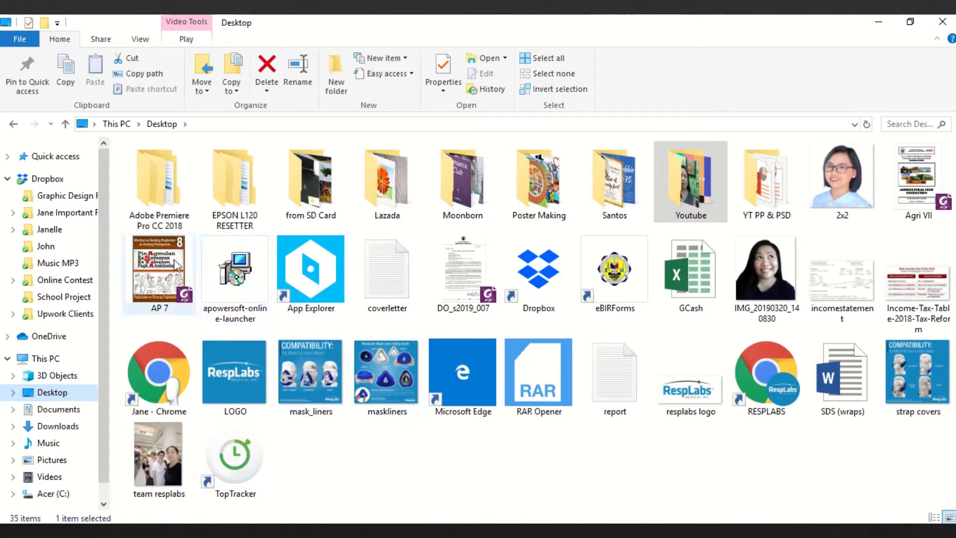
double_click(631, 291)
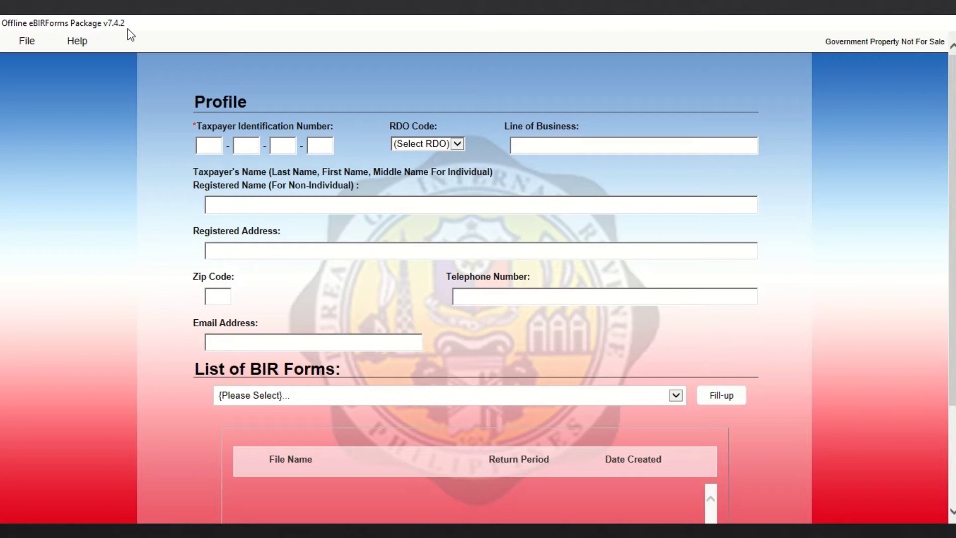
- Enter the placeholder TIN, select RDO code 002, and begin the line of business field
text(000-000-000-000)
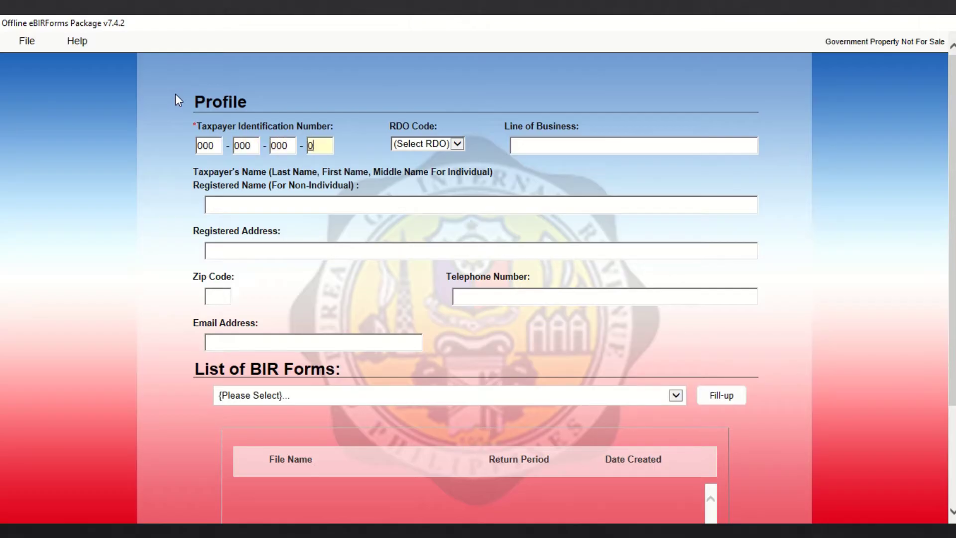
key(Tab)
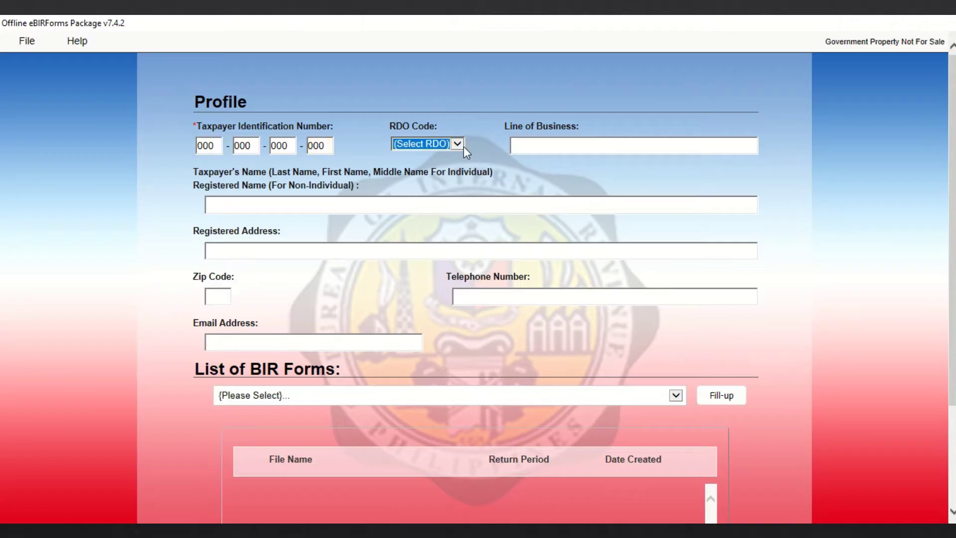
click(454, 147)
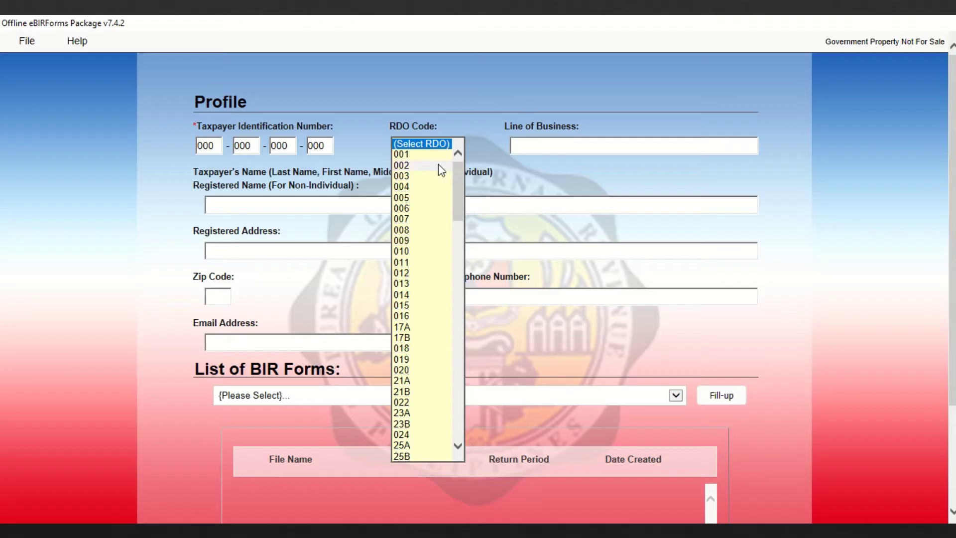
click(441, 157)
click(555, 144)
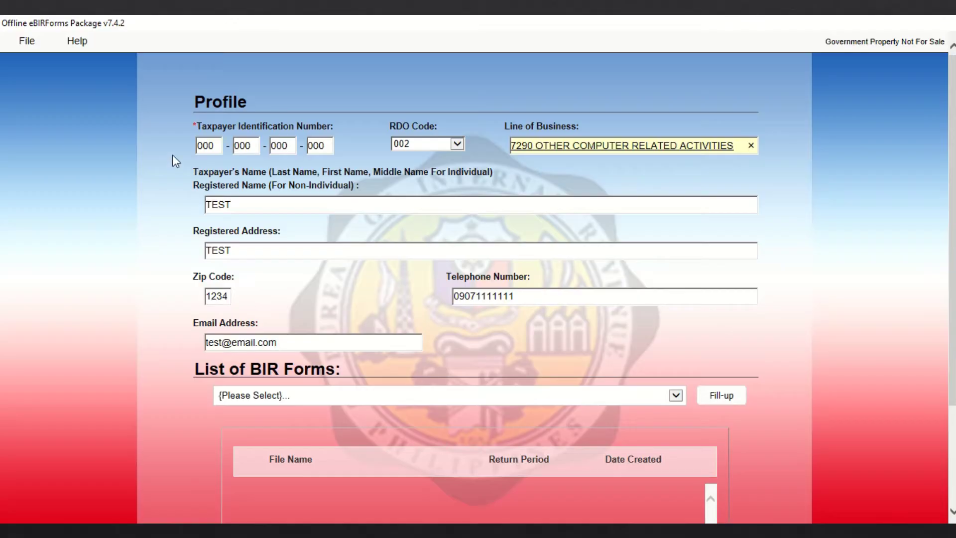
- Pick BIR Form 1701Qv2018 Quarterly Income Tax Return from the List of BIR Forms
click(299, 397)
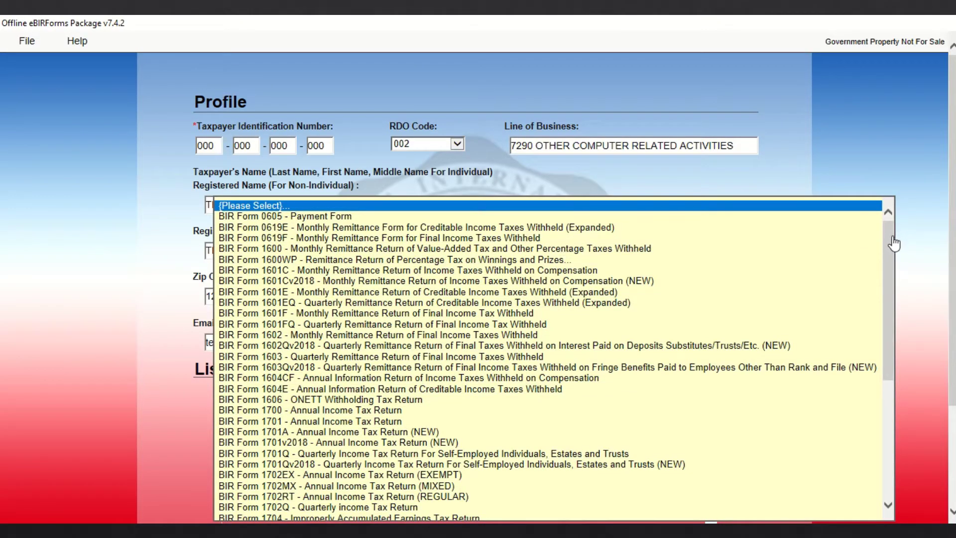
drag(892, 248, 777, 363)
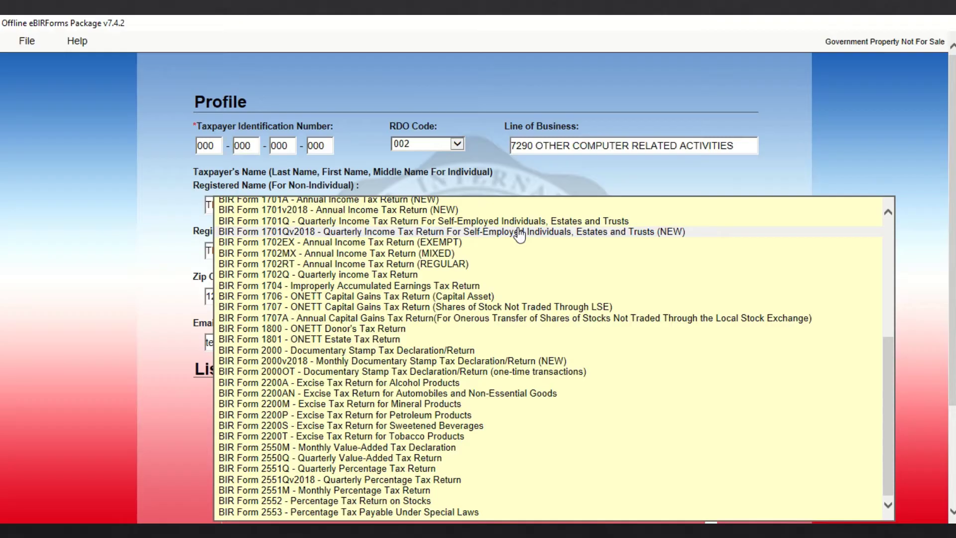
click(519, 234)
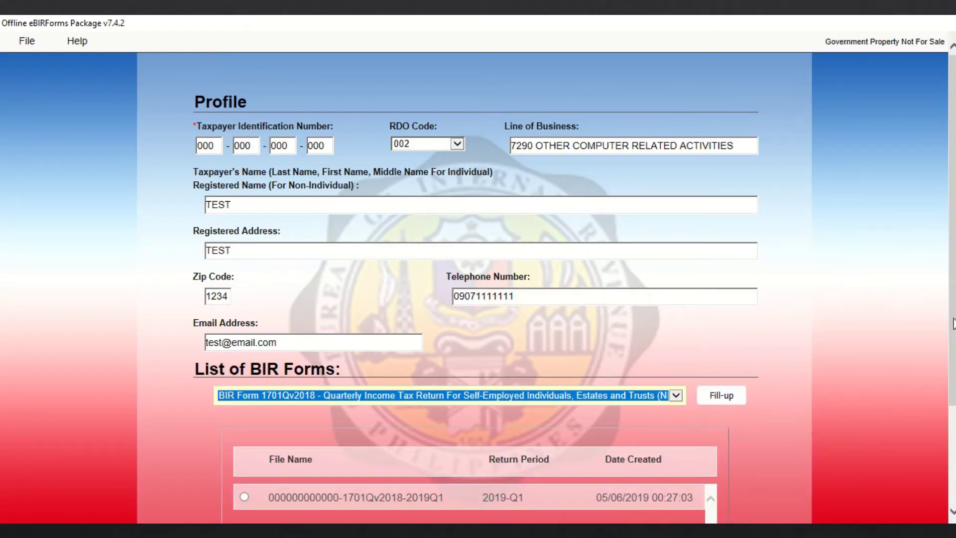
drag(953, 323, 954, 397)
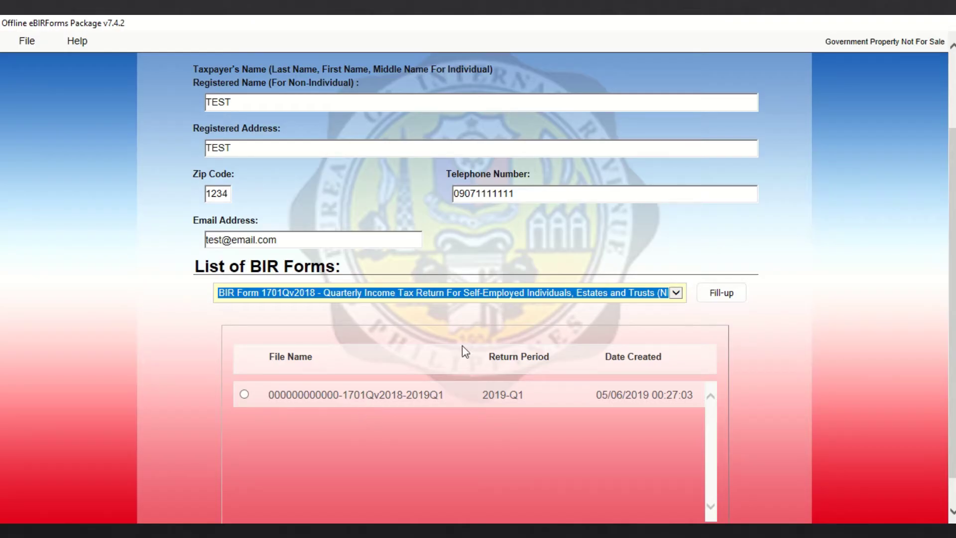
- Save the profile via Fill-up for 1701Qv2018 and confirm the success message
click(717, 293)
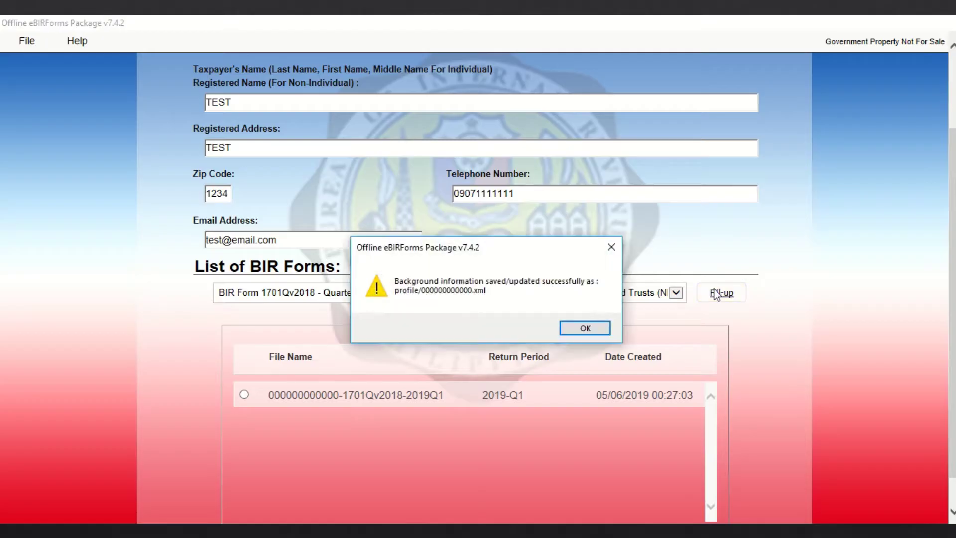
click(583, 328)
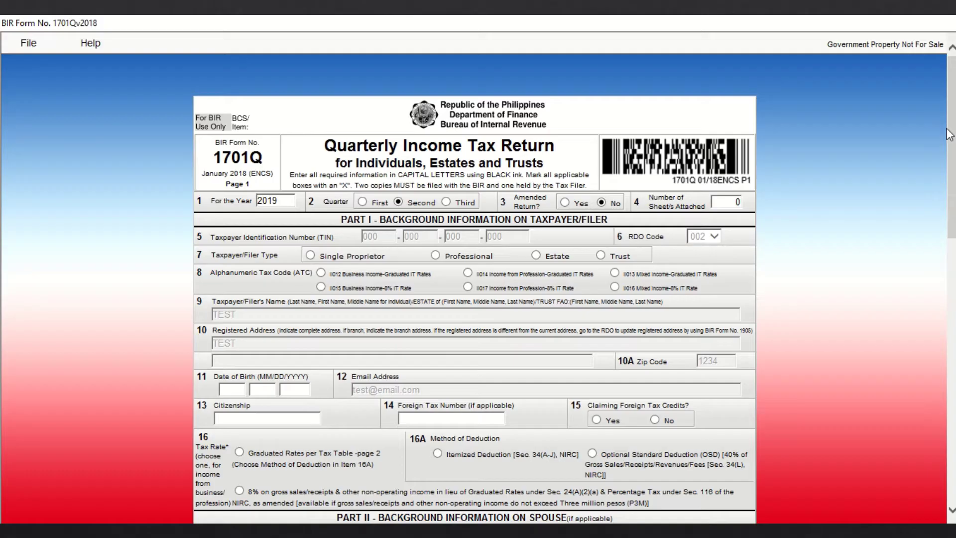
- Mark Single Proprietor as the taxpayer/filer type in item 7
drag(951, 117, 950, 176)
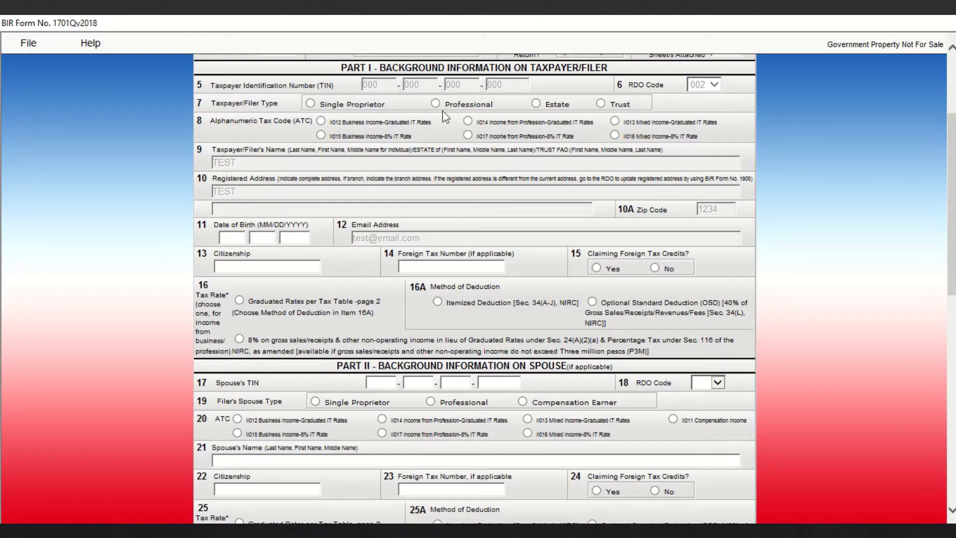
click(311, 104)
- Select the 8% tax rate on gross sales/receipts option
click(320, 135)
- Choose ATC II015 and enter the date of birth in MM/DD/YYYY form
click(321, 135)
click(240, 238)
key(Tab)
key(Tab)
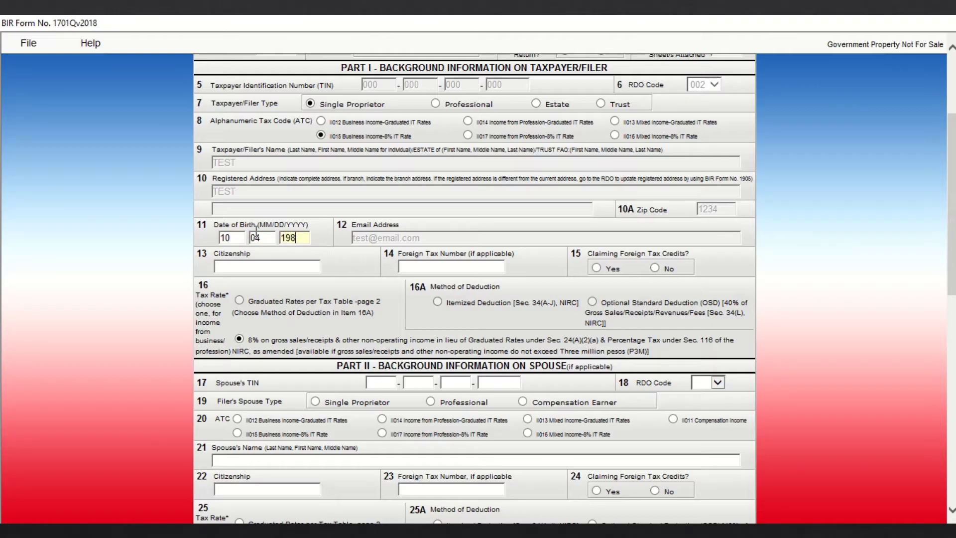
- Set citizenship to FILIPINO and answer No to claiming foreign tax credits
click(278, 266)
text(filipino)
key(Tab)
click(652, 269)
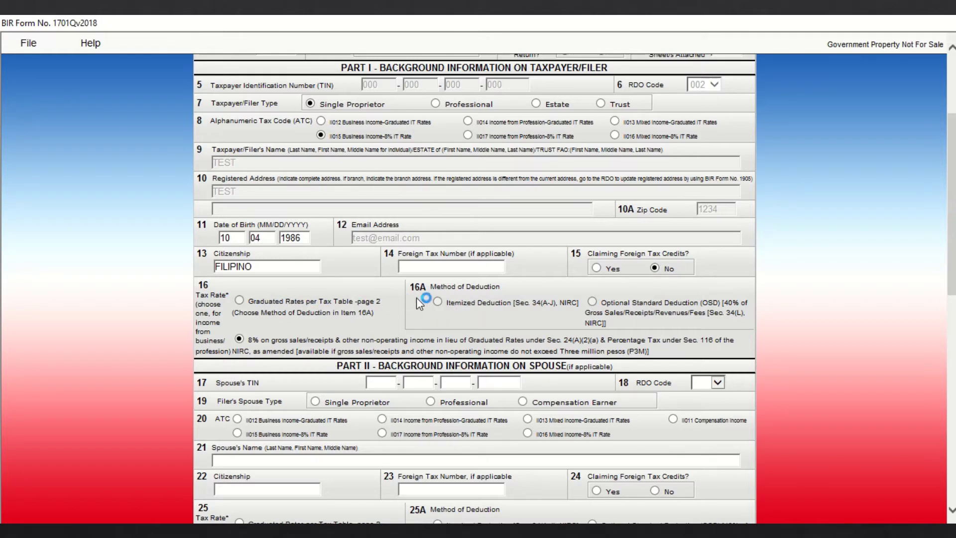
click(438, 302)
drag(950, 285, 950, 308)
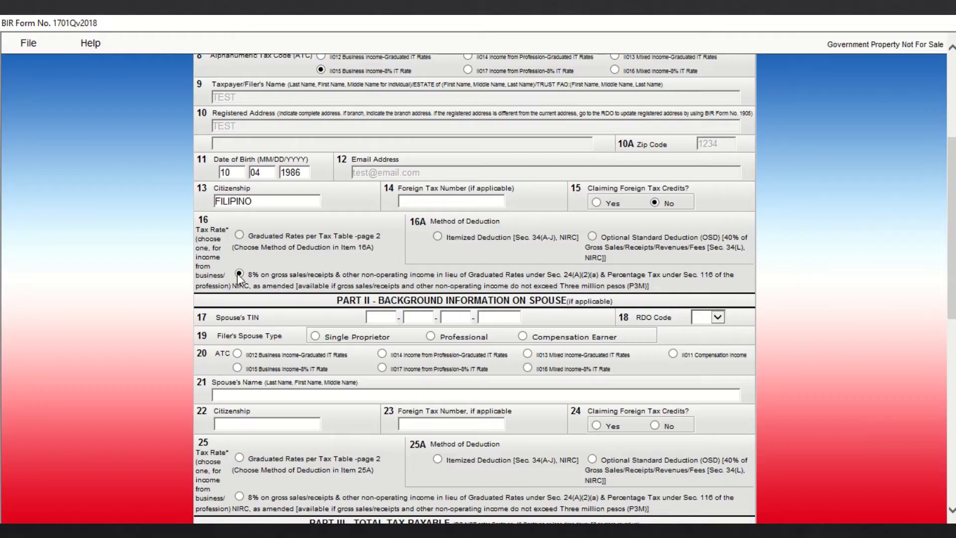
drag(949, 278, 949, 305)
scroll(924, 315, down, 3)
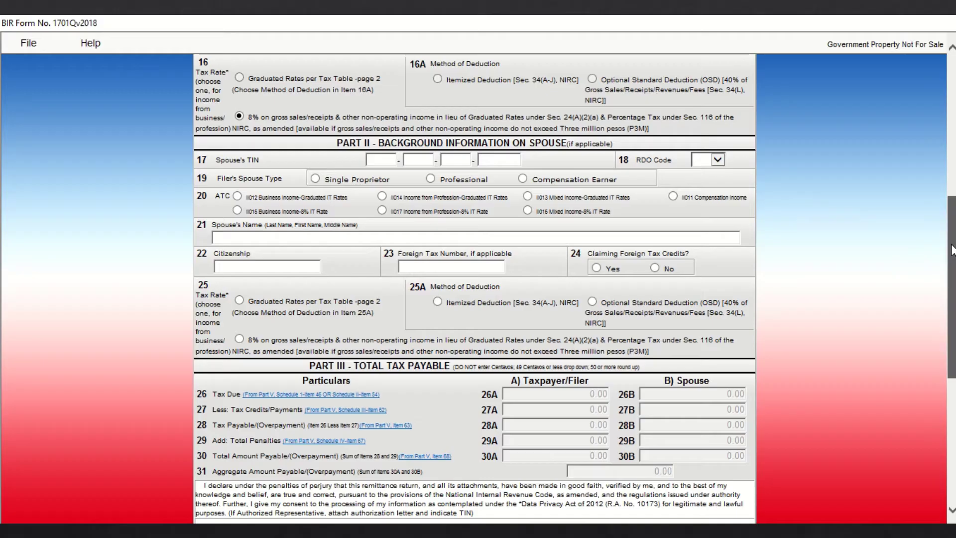
drag(952, 251, 952, 340)
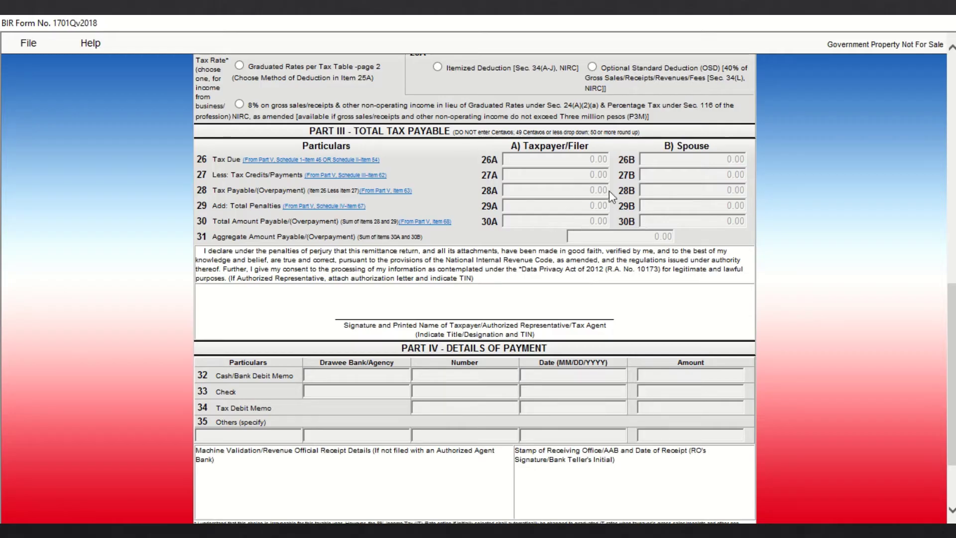
drag(953, 329, 952, 364)
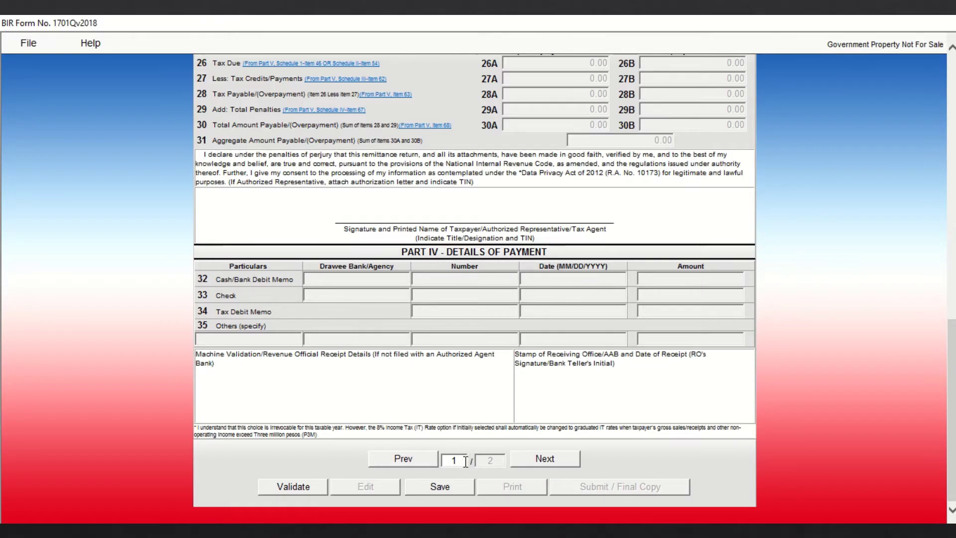
- On page 2, enter the quarter's sales in Schedule II item 47A, starting with 80508
click(537, 459)
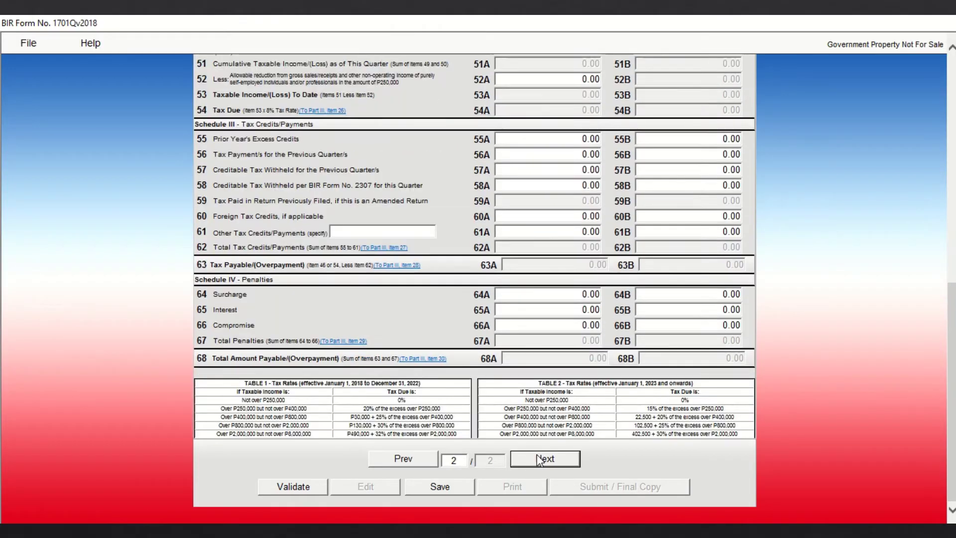
drag(952, 318, 952, 86)
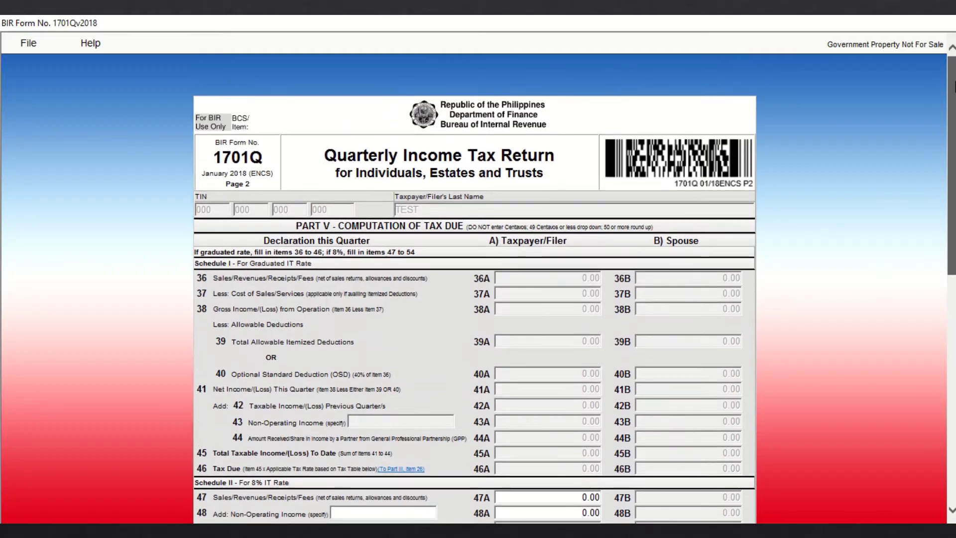
scroll(627, 321, down, 3)
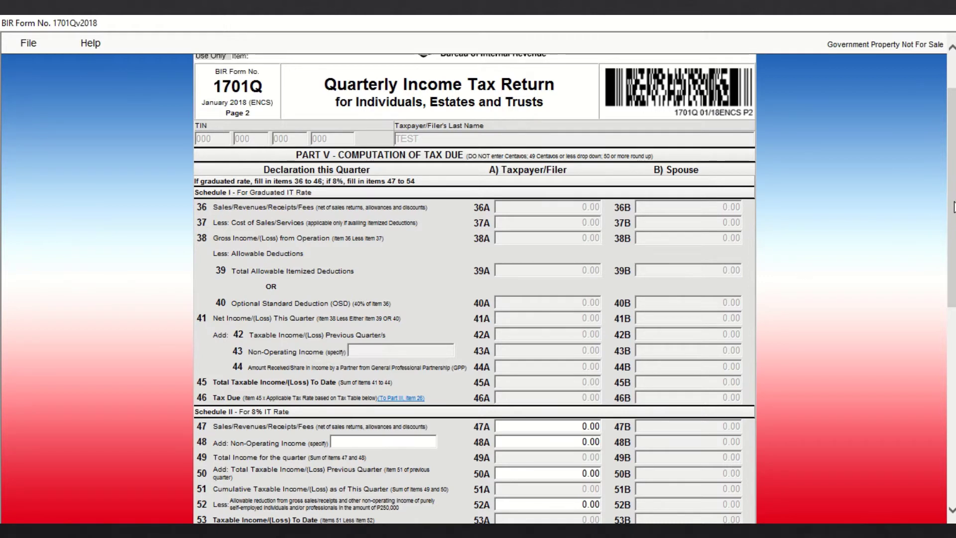
drag(952, 209, 937, 348)
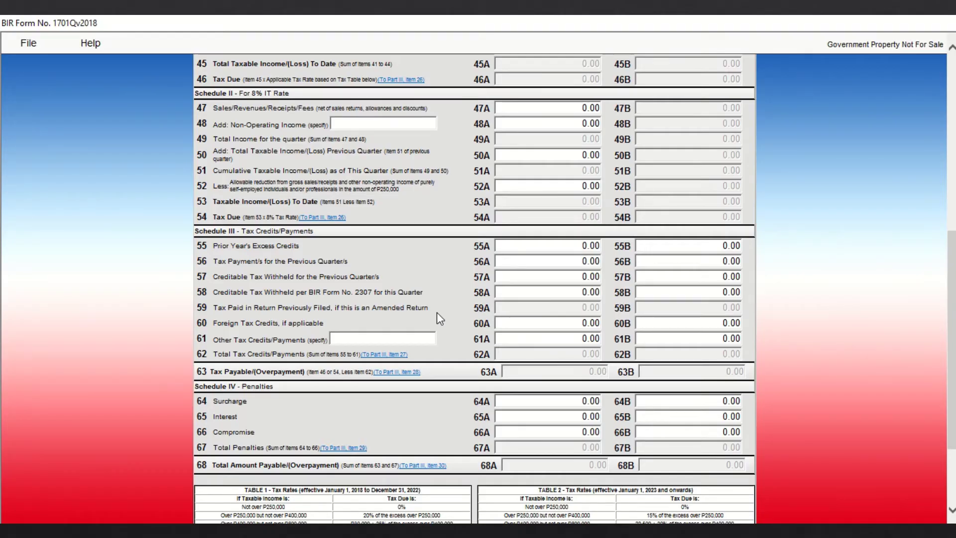
click(548, 108)
text(80)
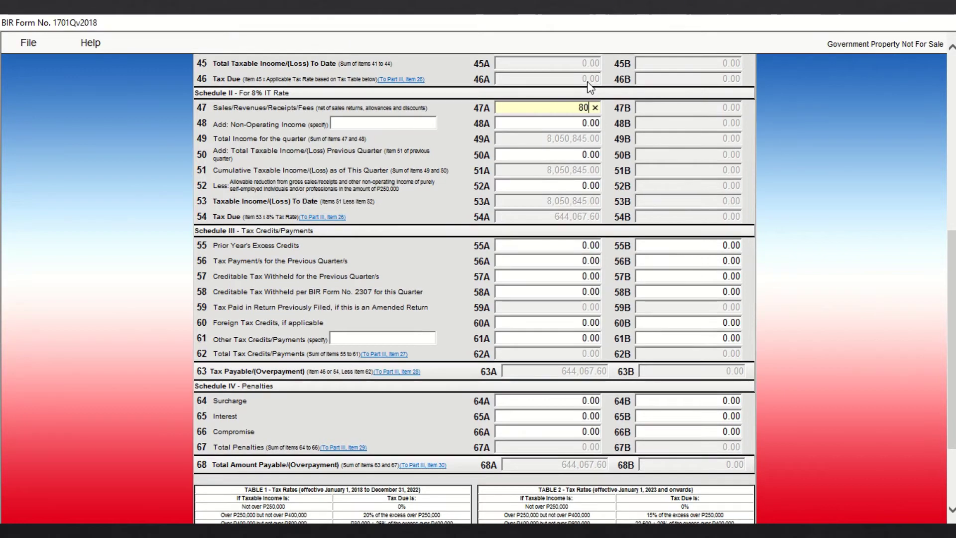